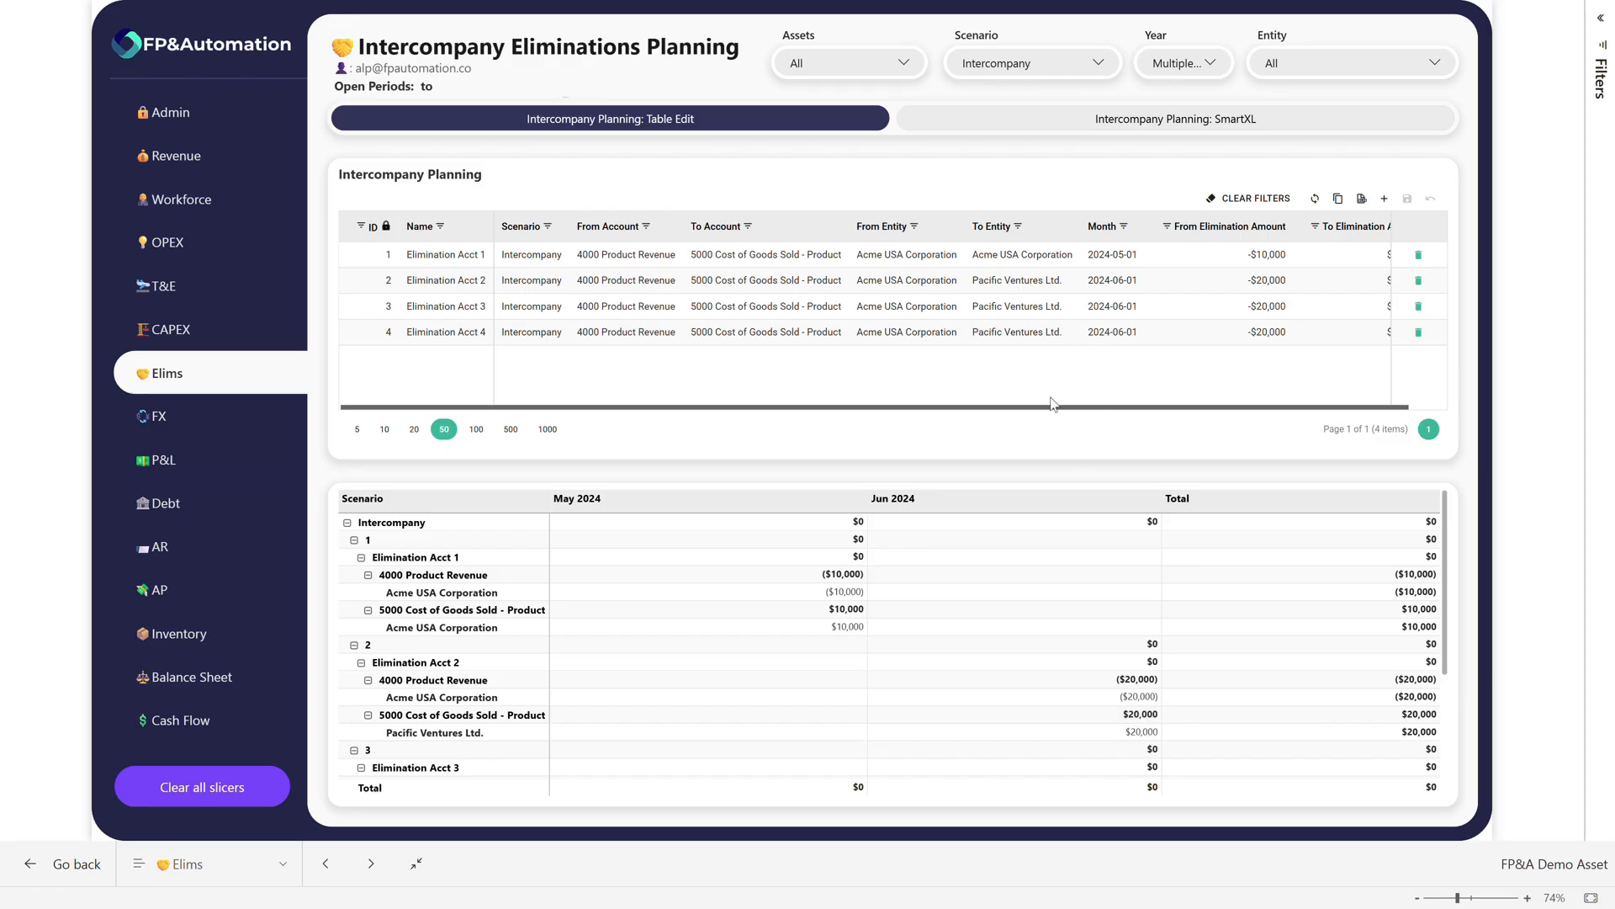
# Add a new row to the Intercompany Planning table and name it "Elimination Acct 0".
pyautogui.moveTo(1054, 407)
pyautogui.mouseDown()
pyautogui.moveTo(1128, 418)
pyautogui.moveTo(1053, 411)
pyautogui.mouseUp()
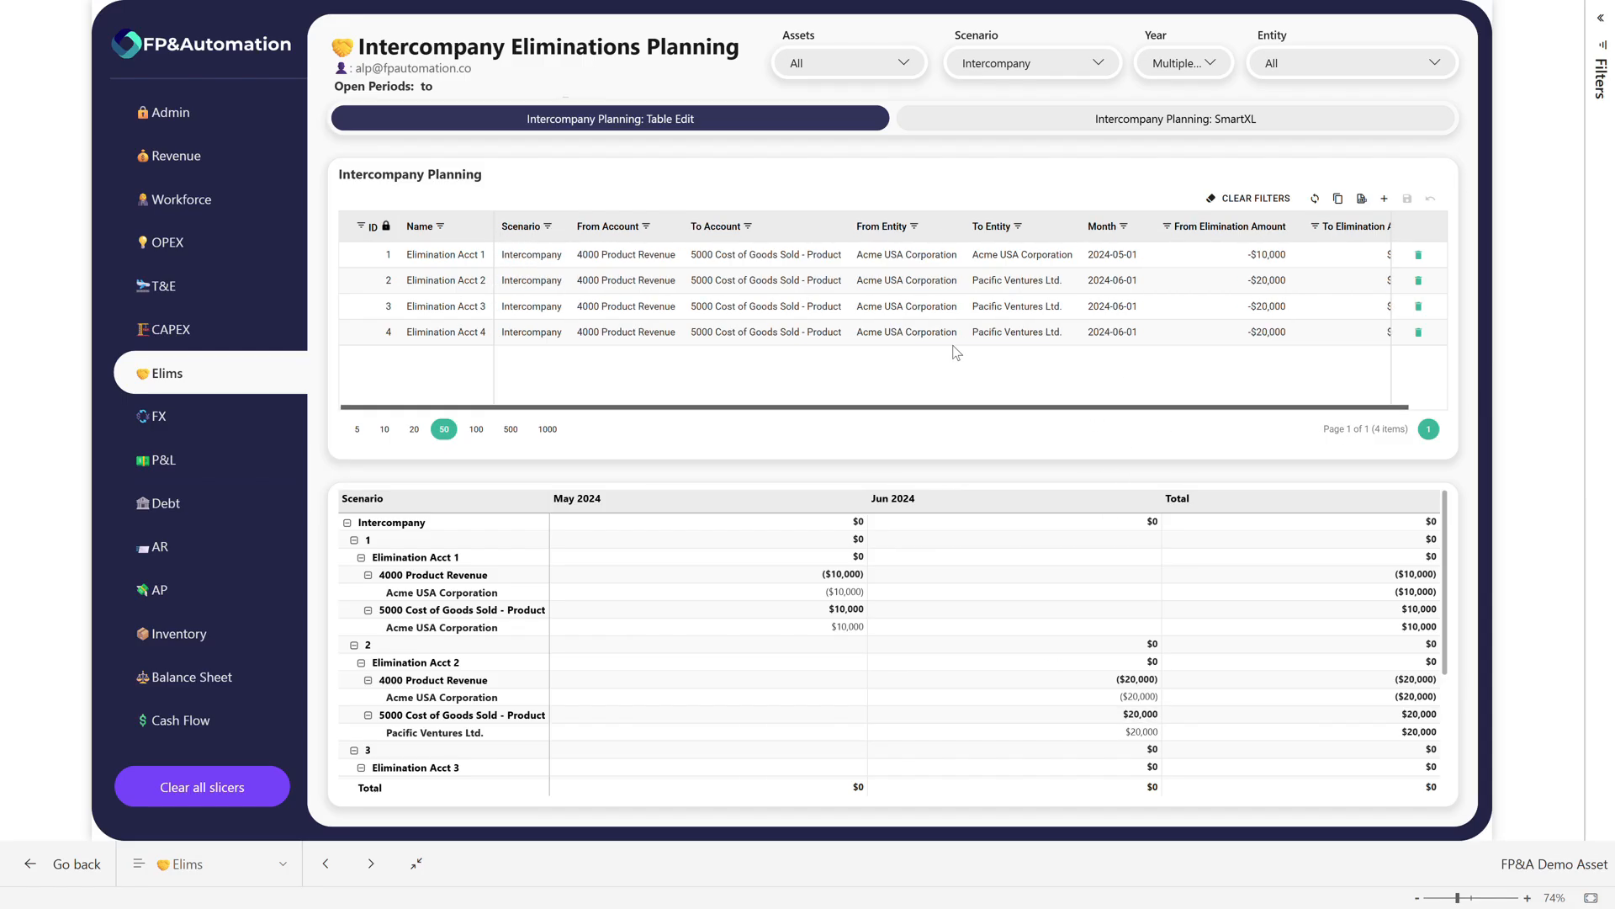
pyautogui.click(1385, 199)
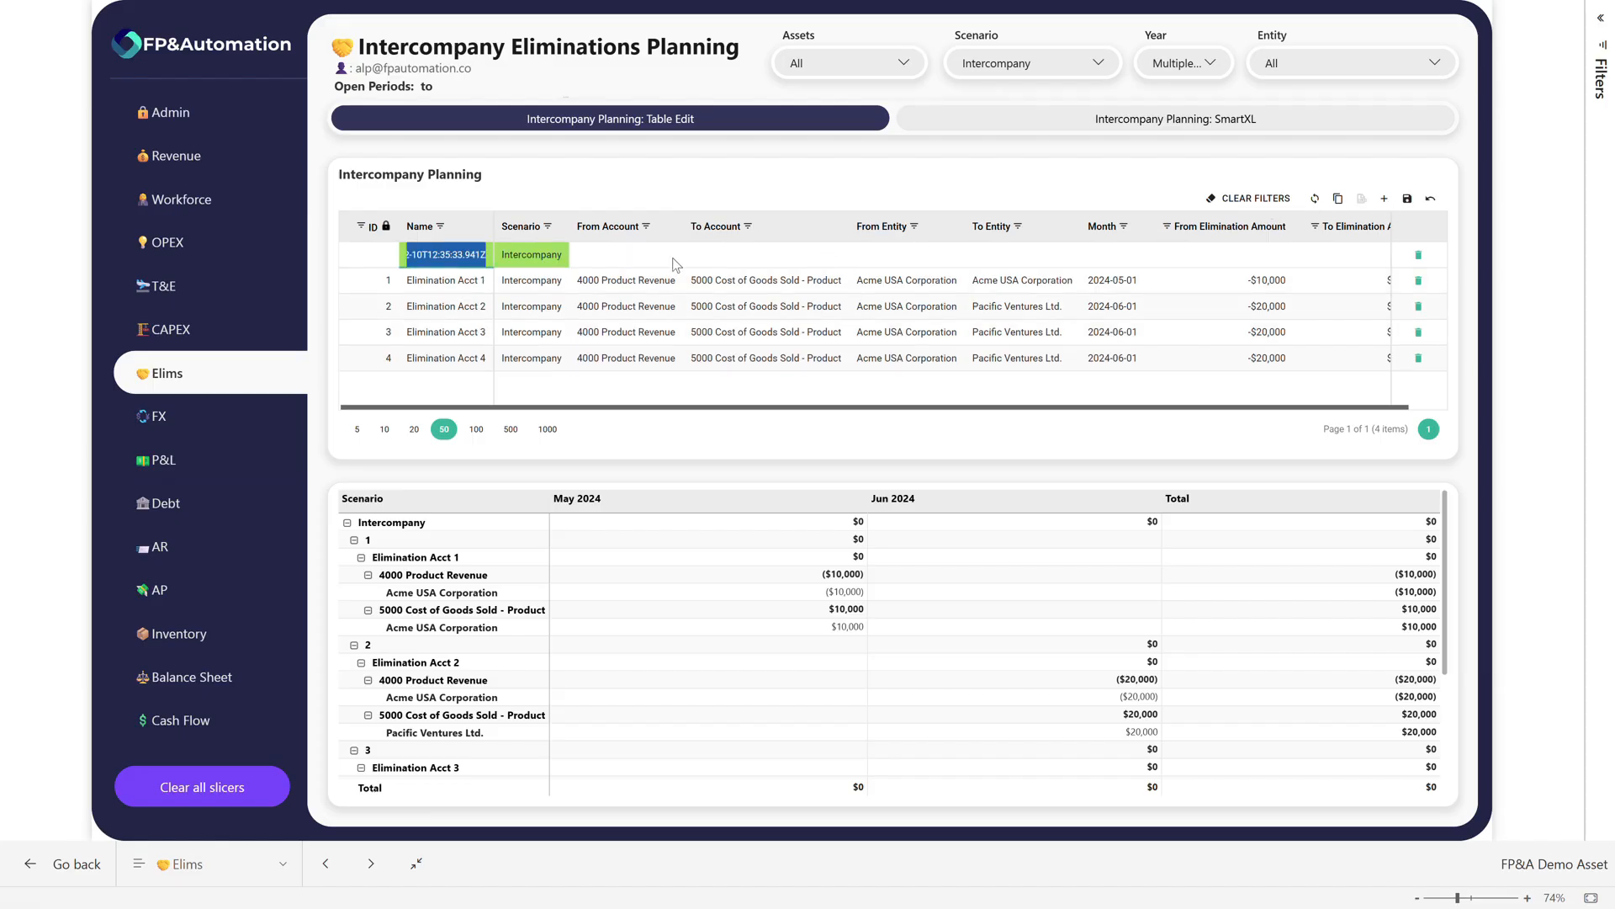
pyautogui.write('Elim')
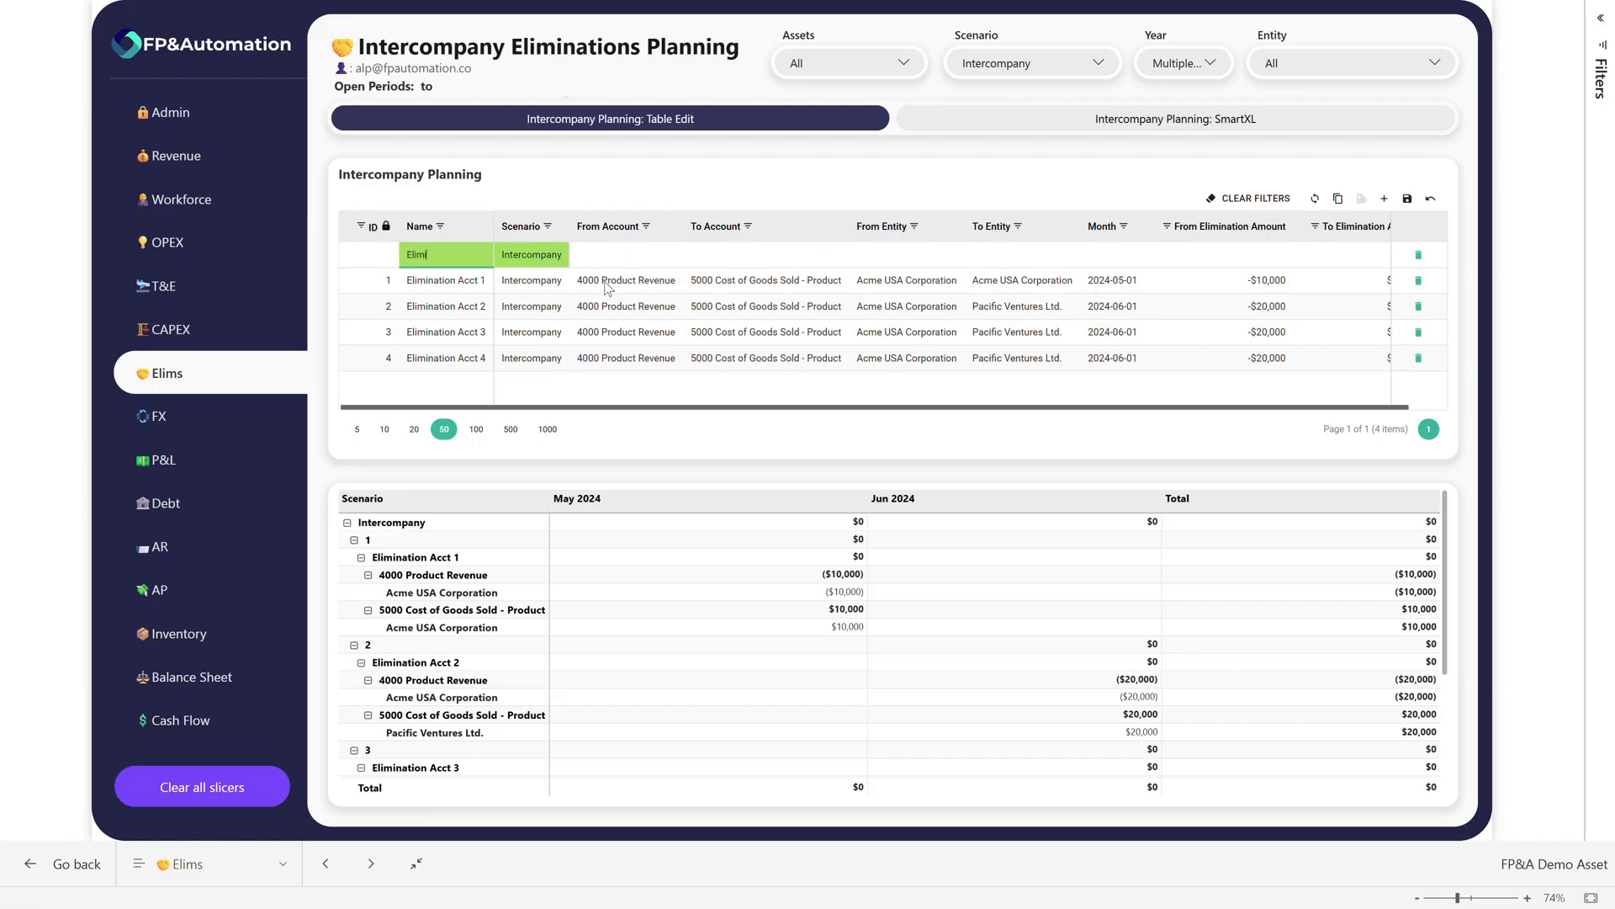
pyautogui.write('ination 0cct 0')
# Set the new row's From Account to 4000 Product Revenue and To Account to 5000 Cost of Goods Sold - Product.
pyautogui.click(606, 252)
pyautogui.click(608, 256)
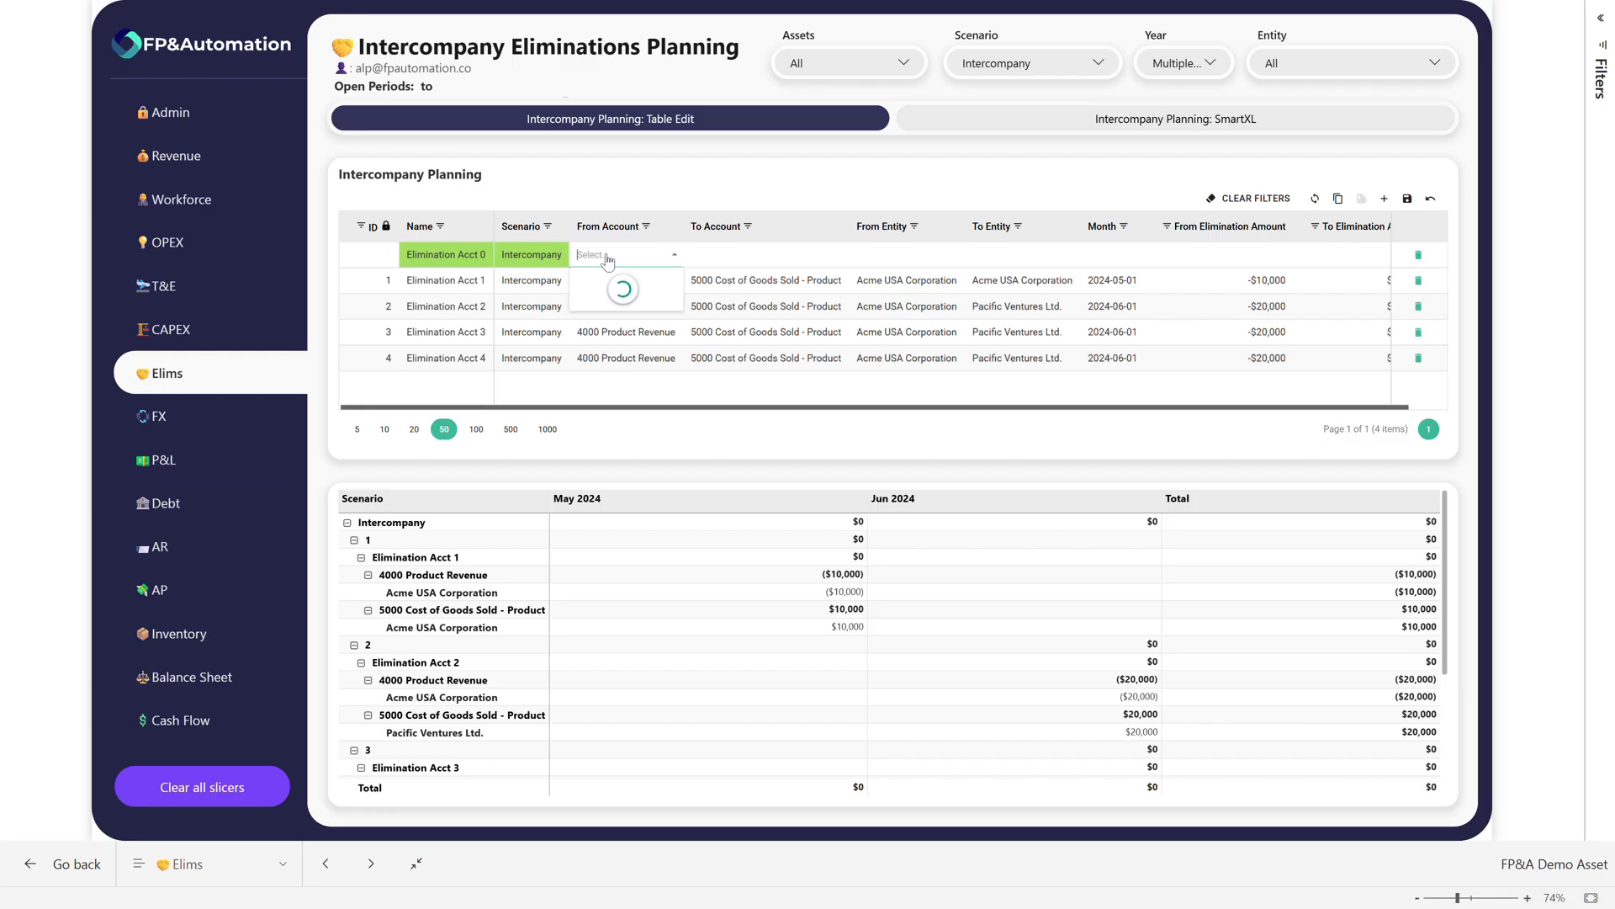
pyautogui.write('4000')
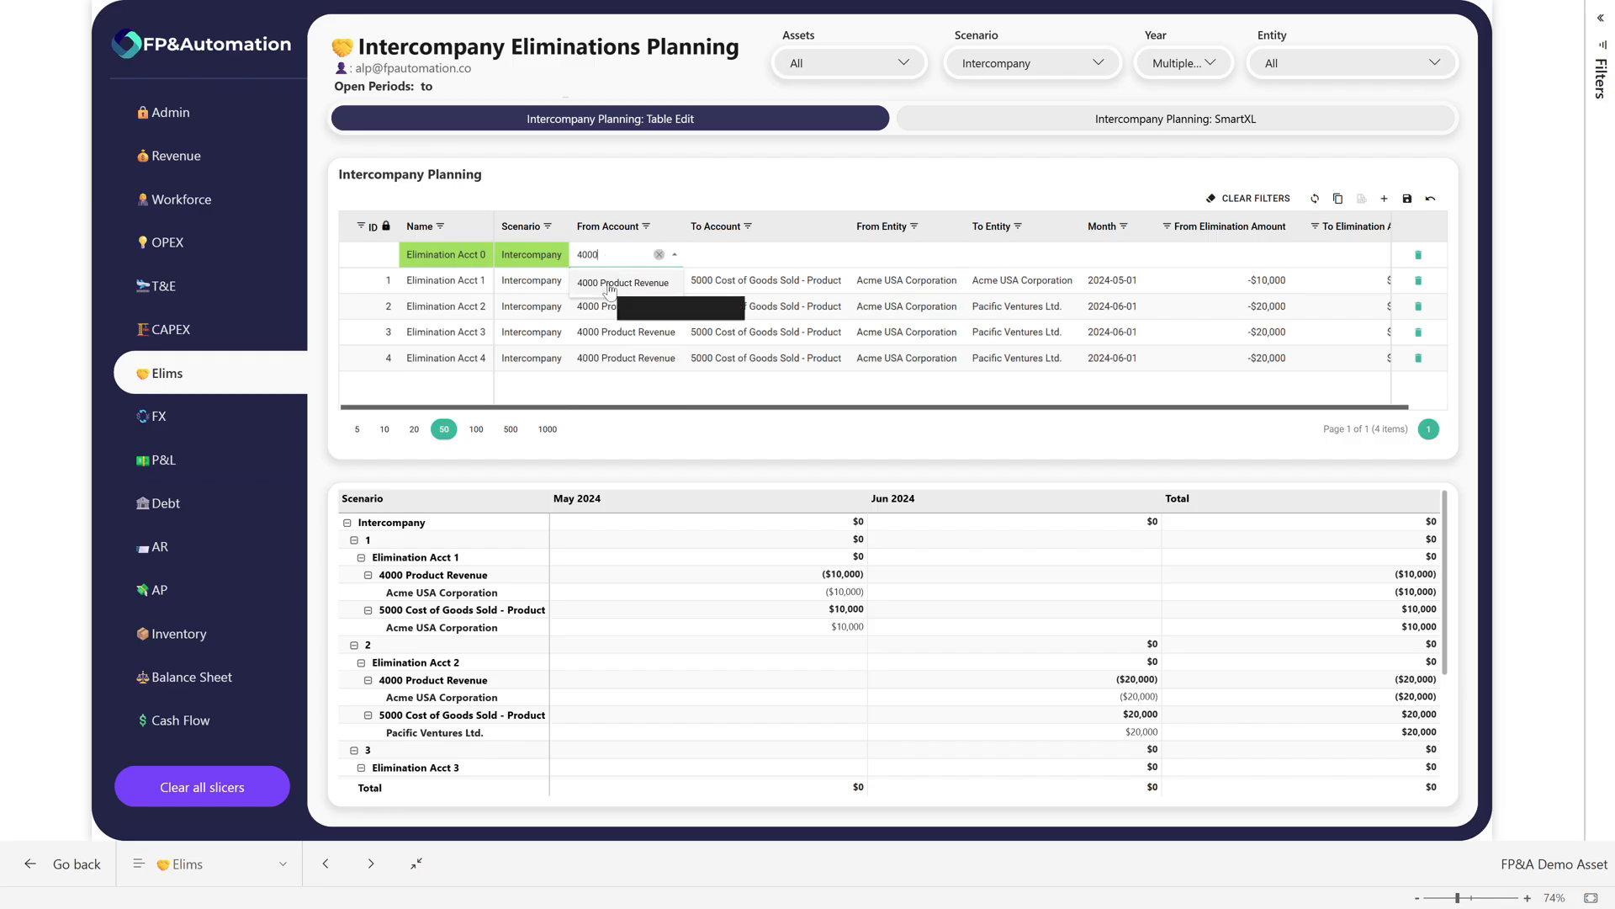
pyautogui.click(611, 286)
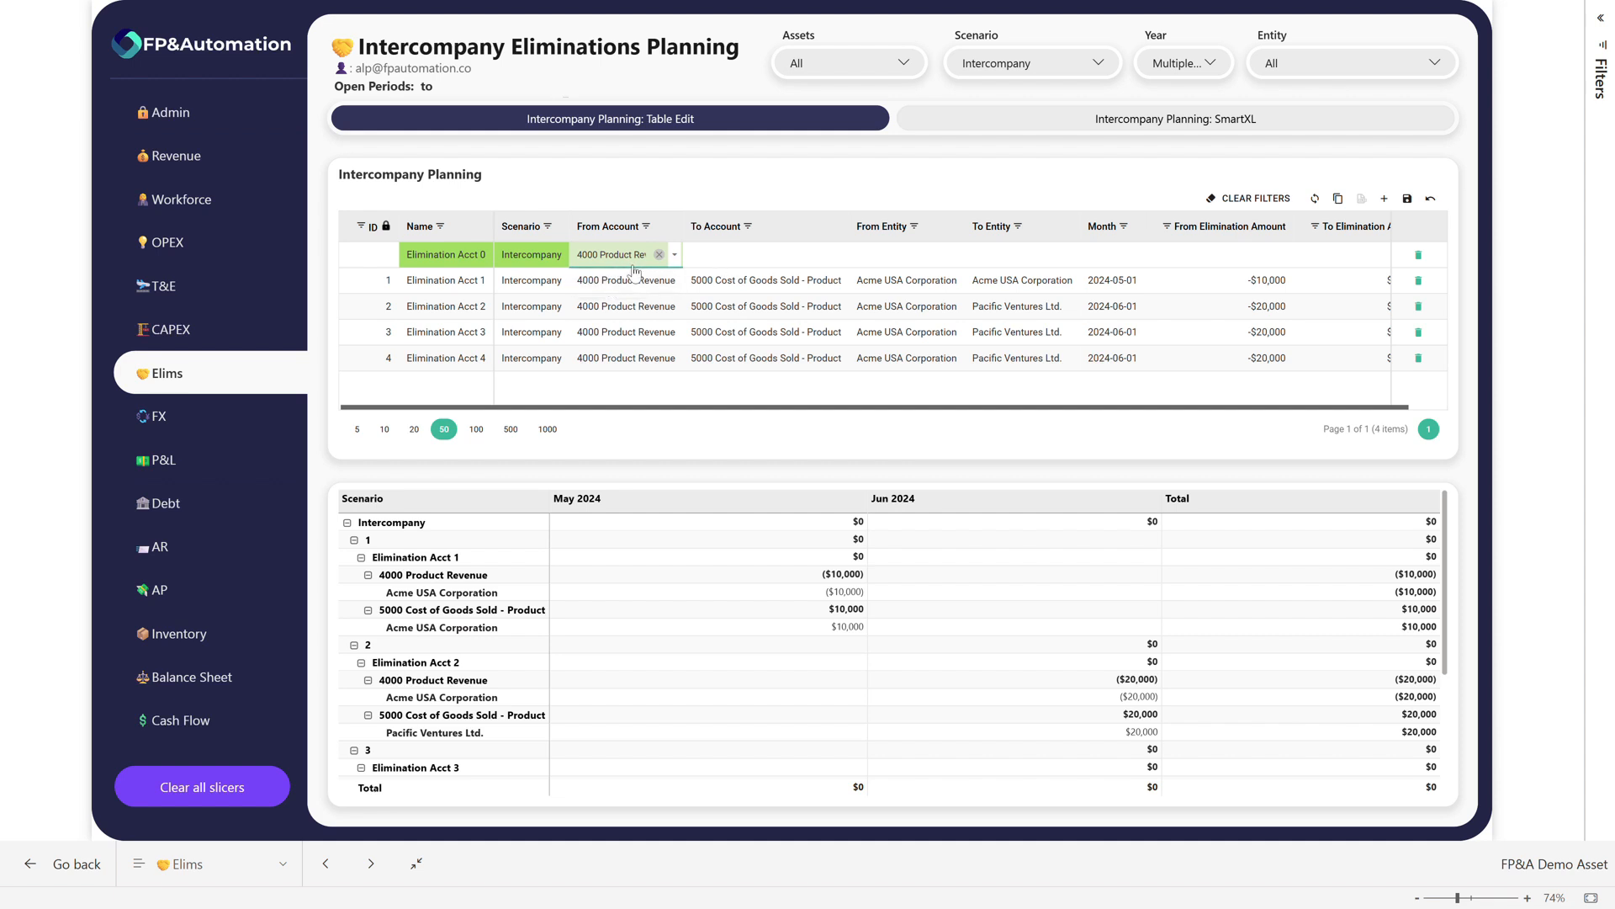
pyautogui.click(727, 257)
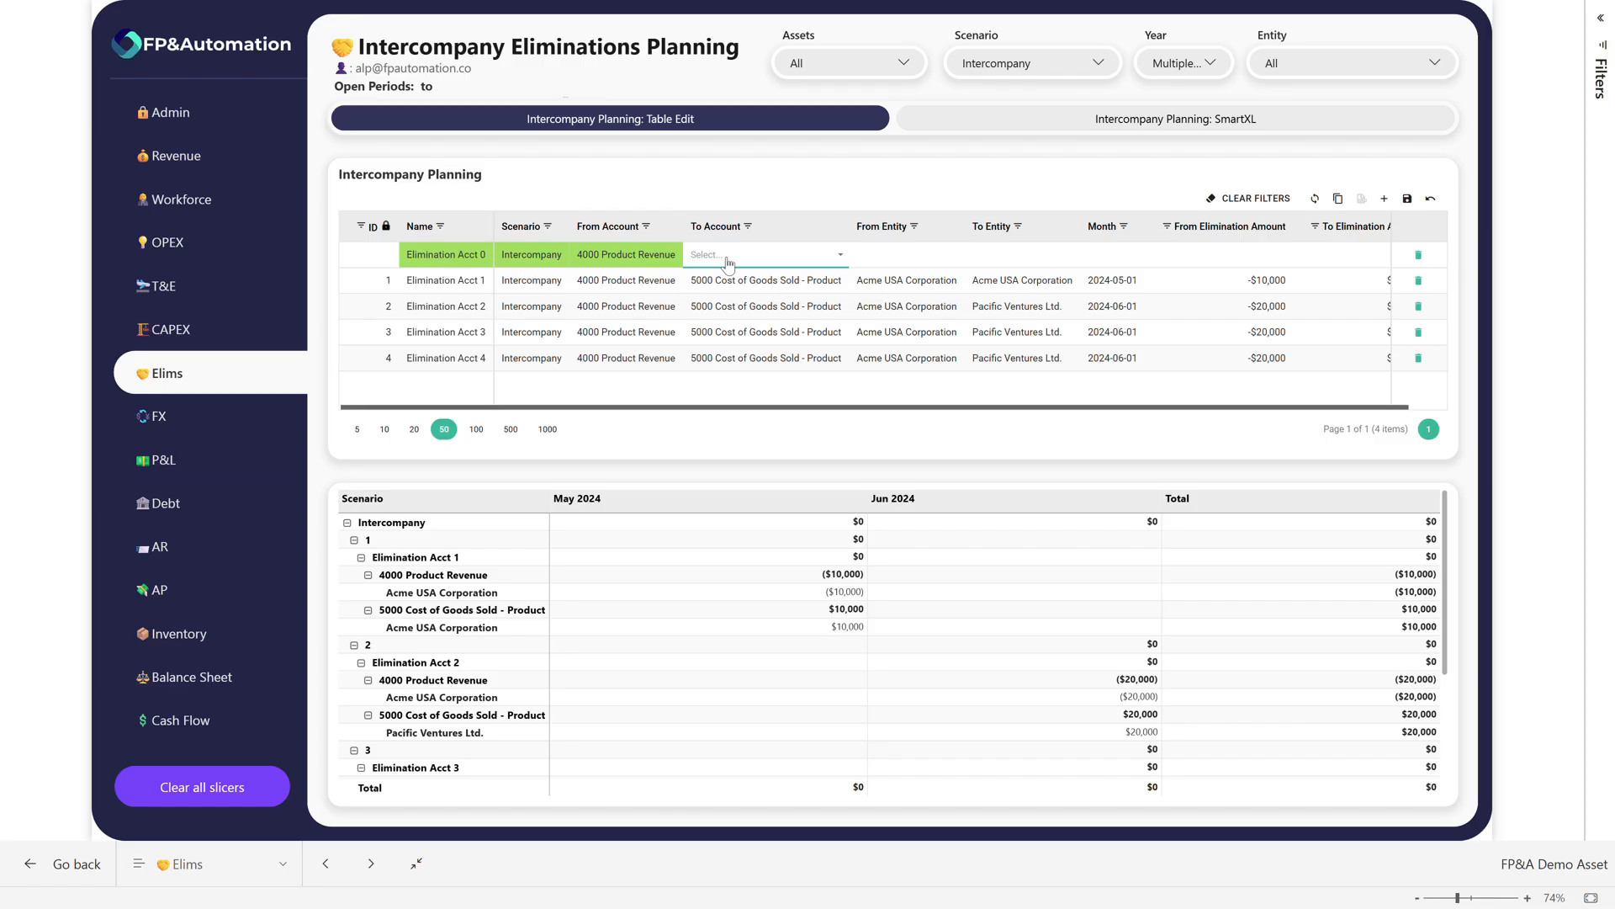
pyautogui.click(727, 262)
pyautogui.write('5000')
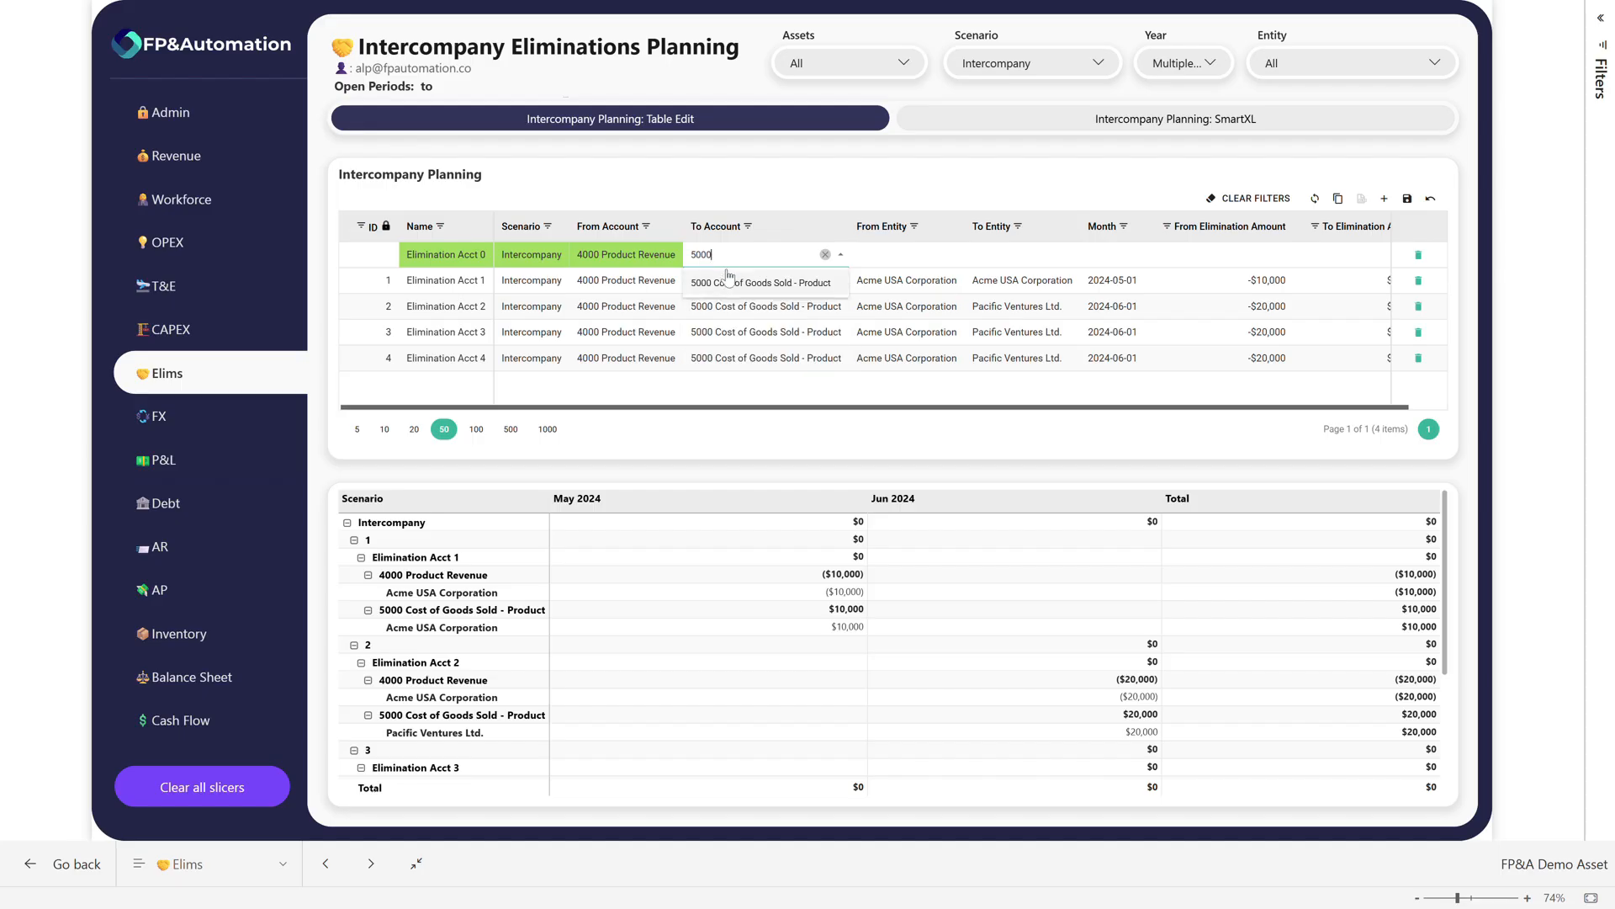
pyautogui.click(725, 281)
# Set the new row's From Entity to EMEA Global Holdings and its To Entity to LATAM Innovations Group.
pyautogui.click(894, 255)
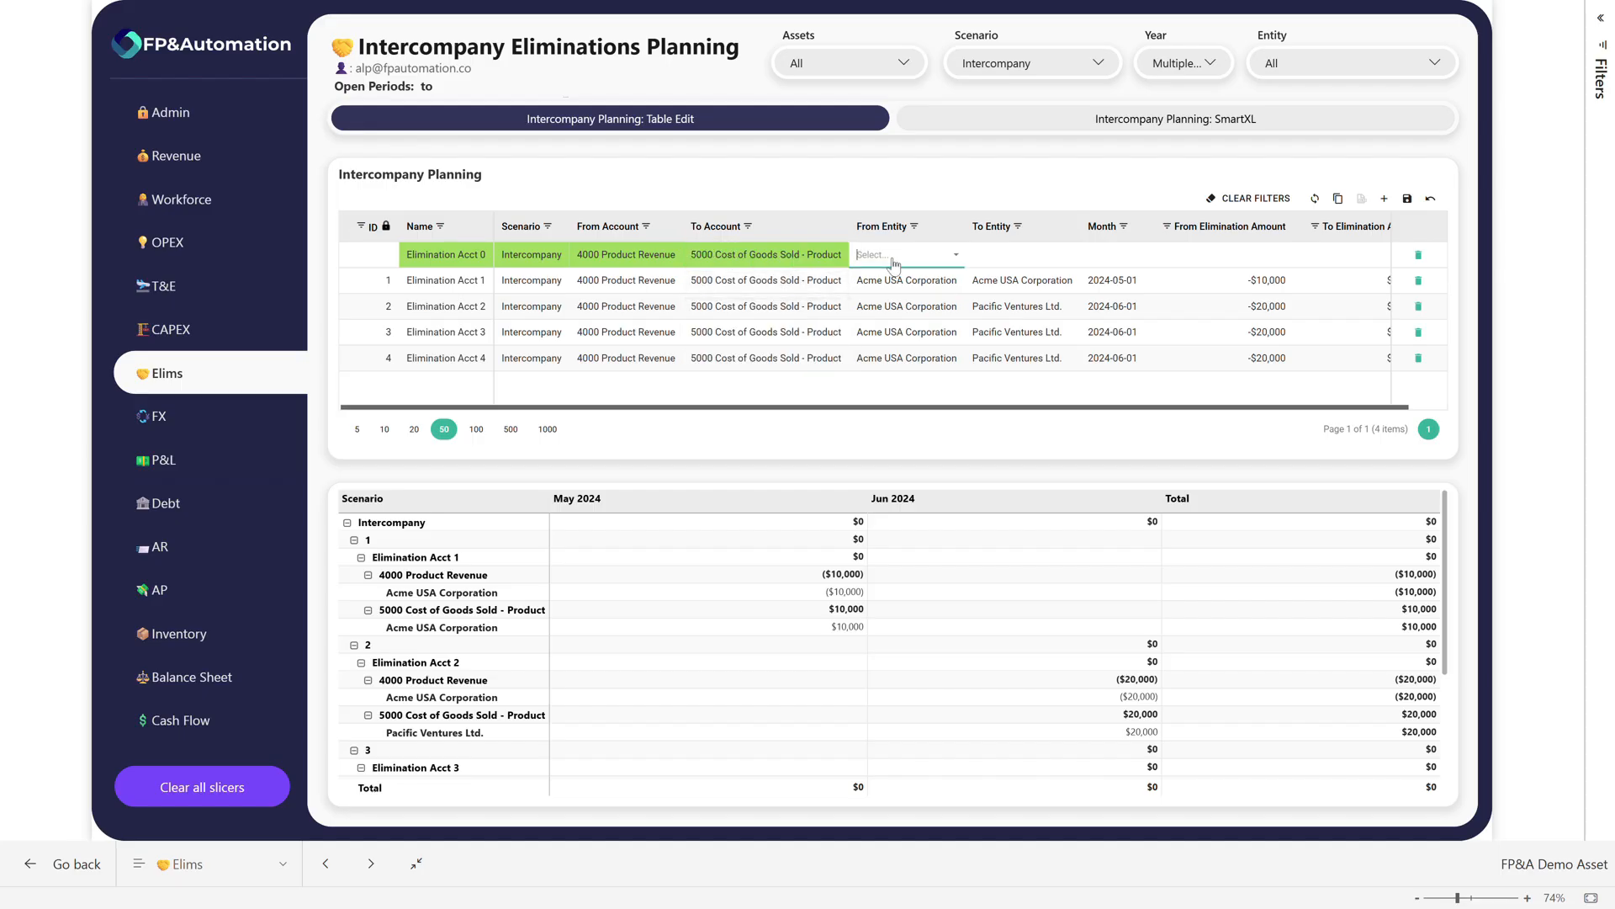
pyautogui.click(895, 260)
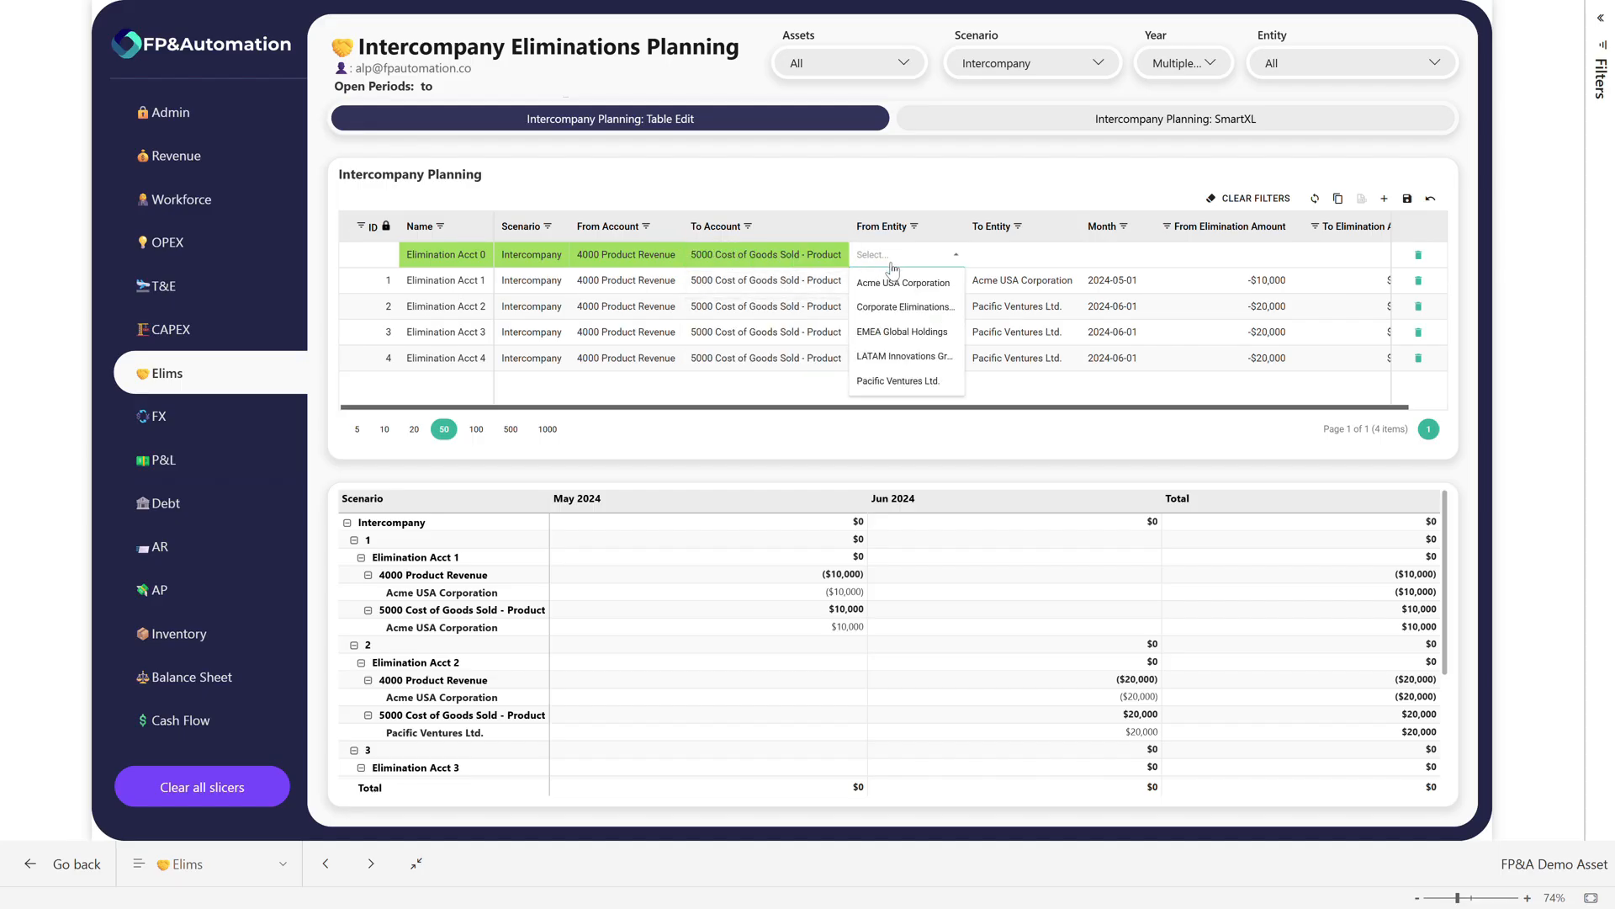
pyautogui.click(889, 331)
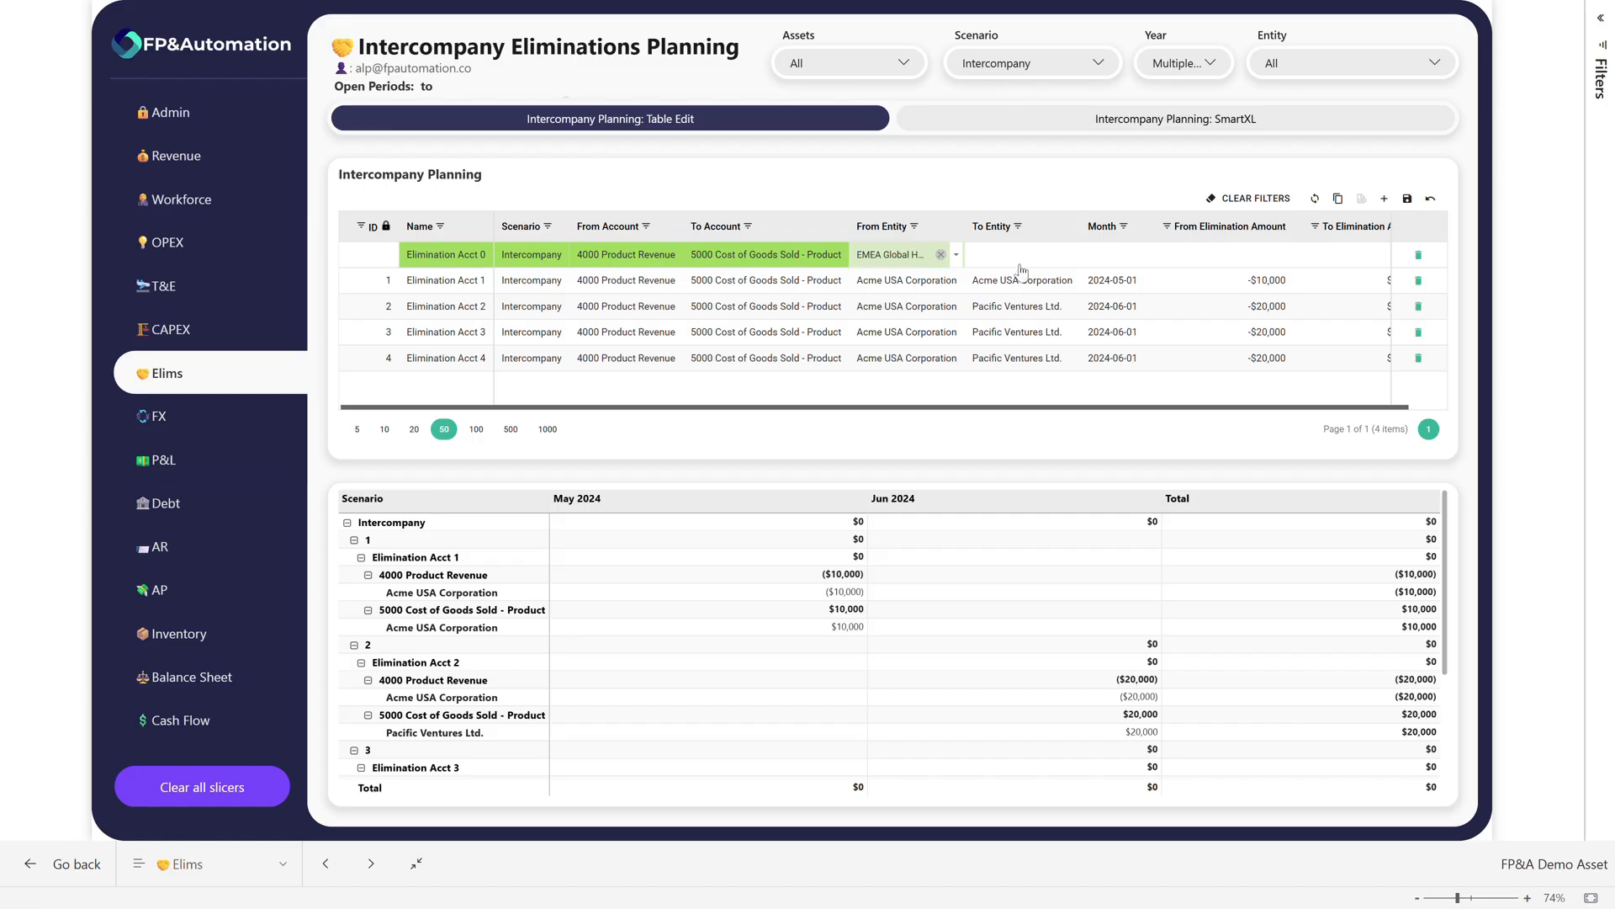
pyautogui.click(1020, 257)
pyautogui.click(1021, 256)
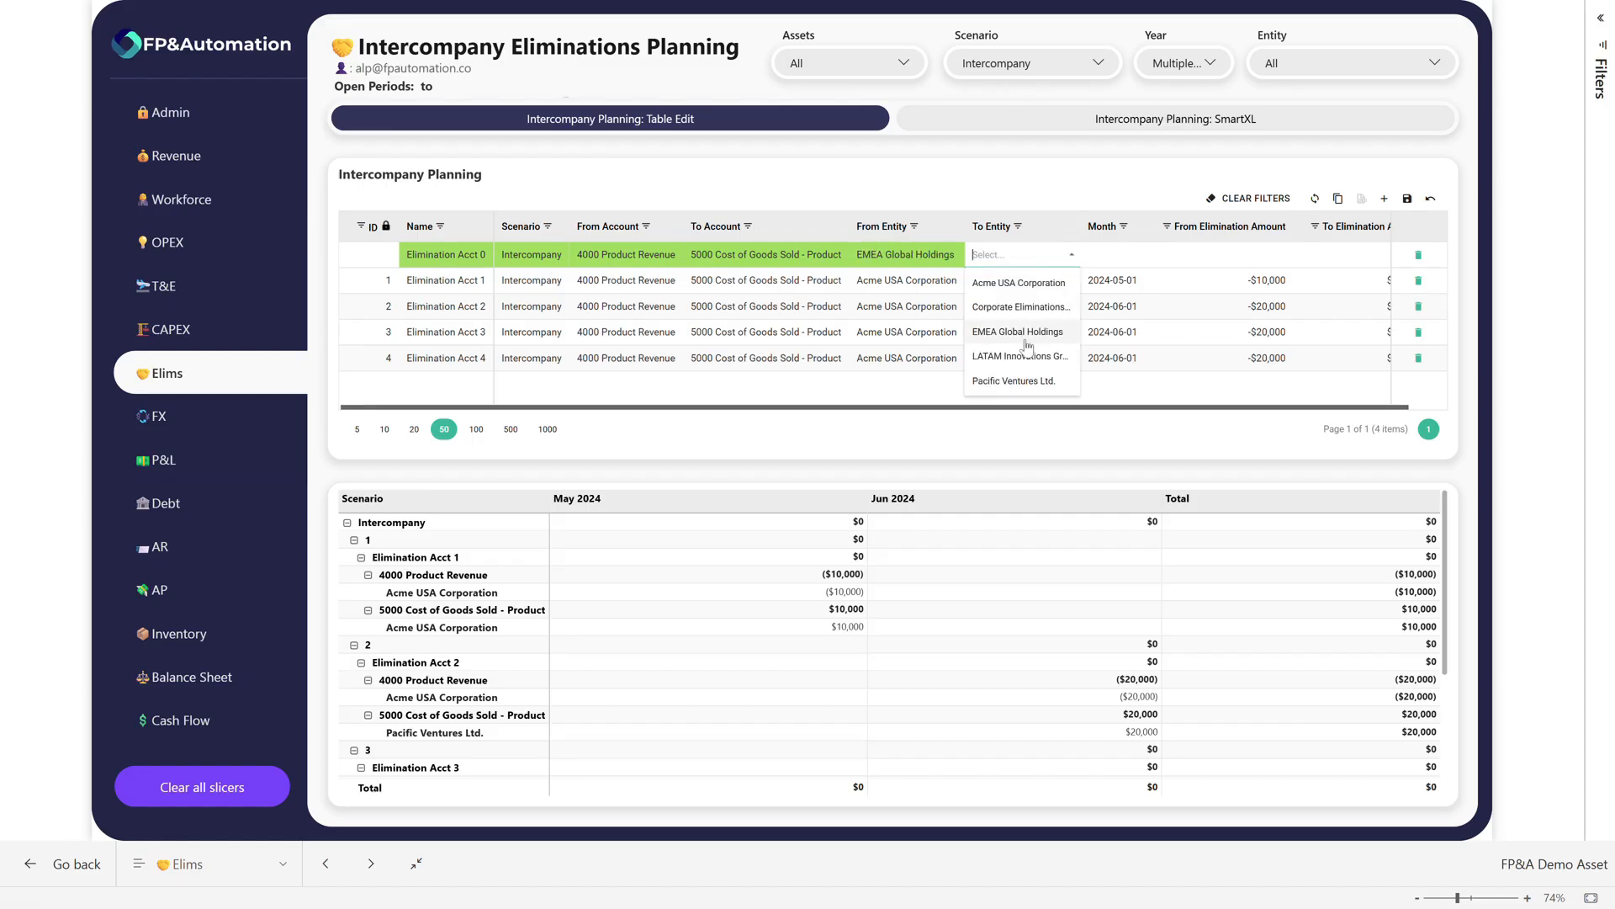
pyautogui.click(1022, 353)
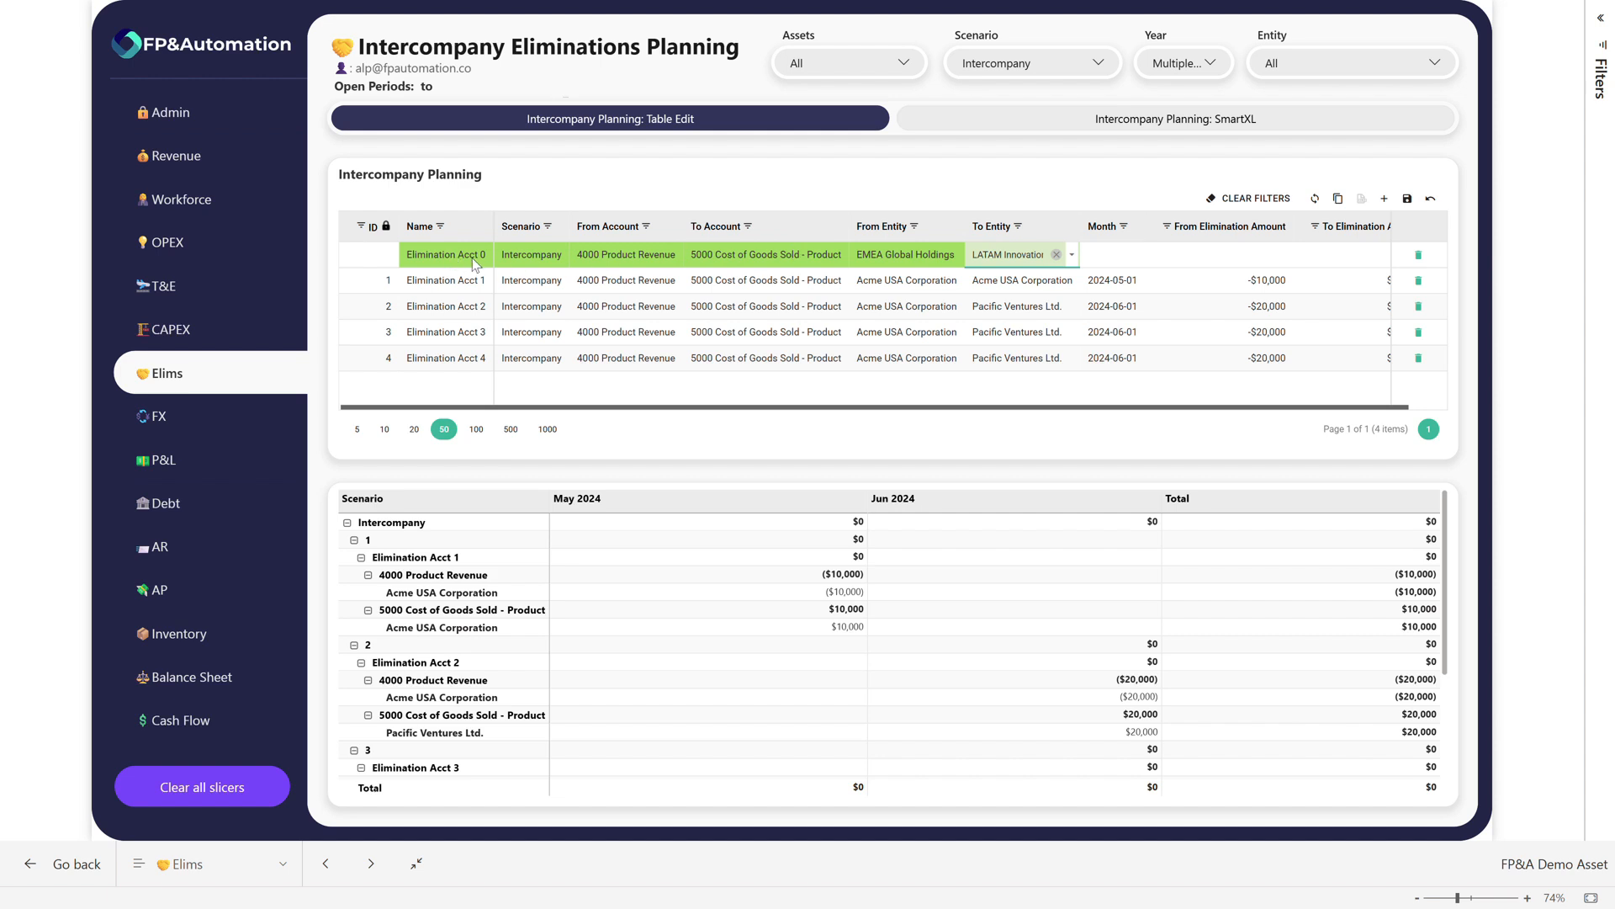
# Set the month of the Elimination Acct 0 row to 2024-07-01.
pyautogui.click(1109, 260)
pyautogui.click(1130, 261)
pyautogui.write('2024')
pyautogui.write('-')
pyautogui.press('BackSpace')
pyautogui.write('-07')
pyautogui.click(1137, 255)
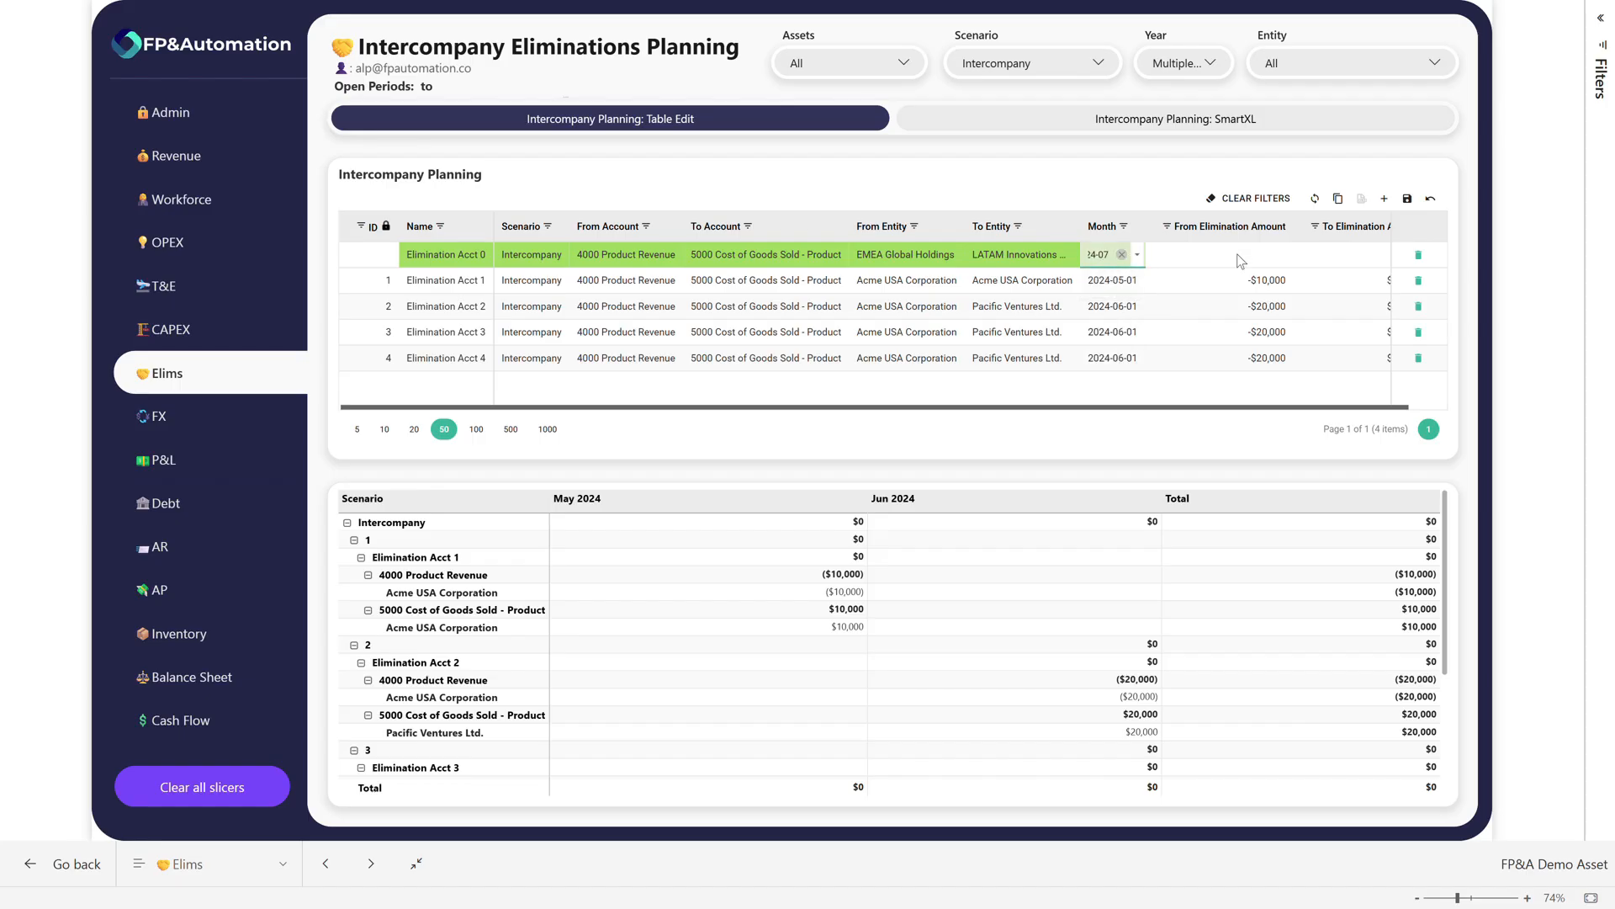
# Enter 50000 as the From Elimination Amount and -50000 as the To Elimination Amount, and save the new row.
pyautogui.click(1178, 409)
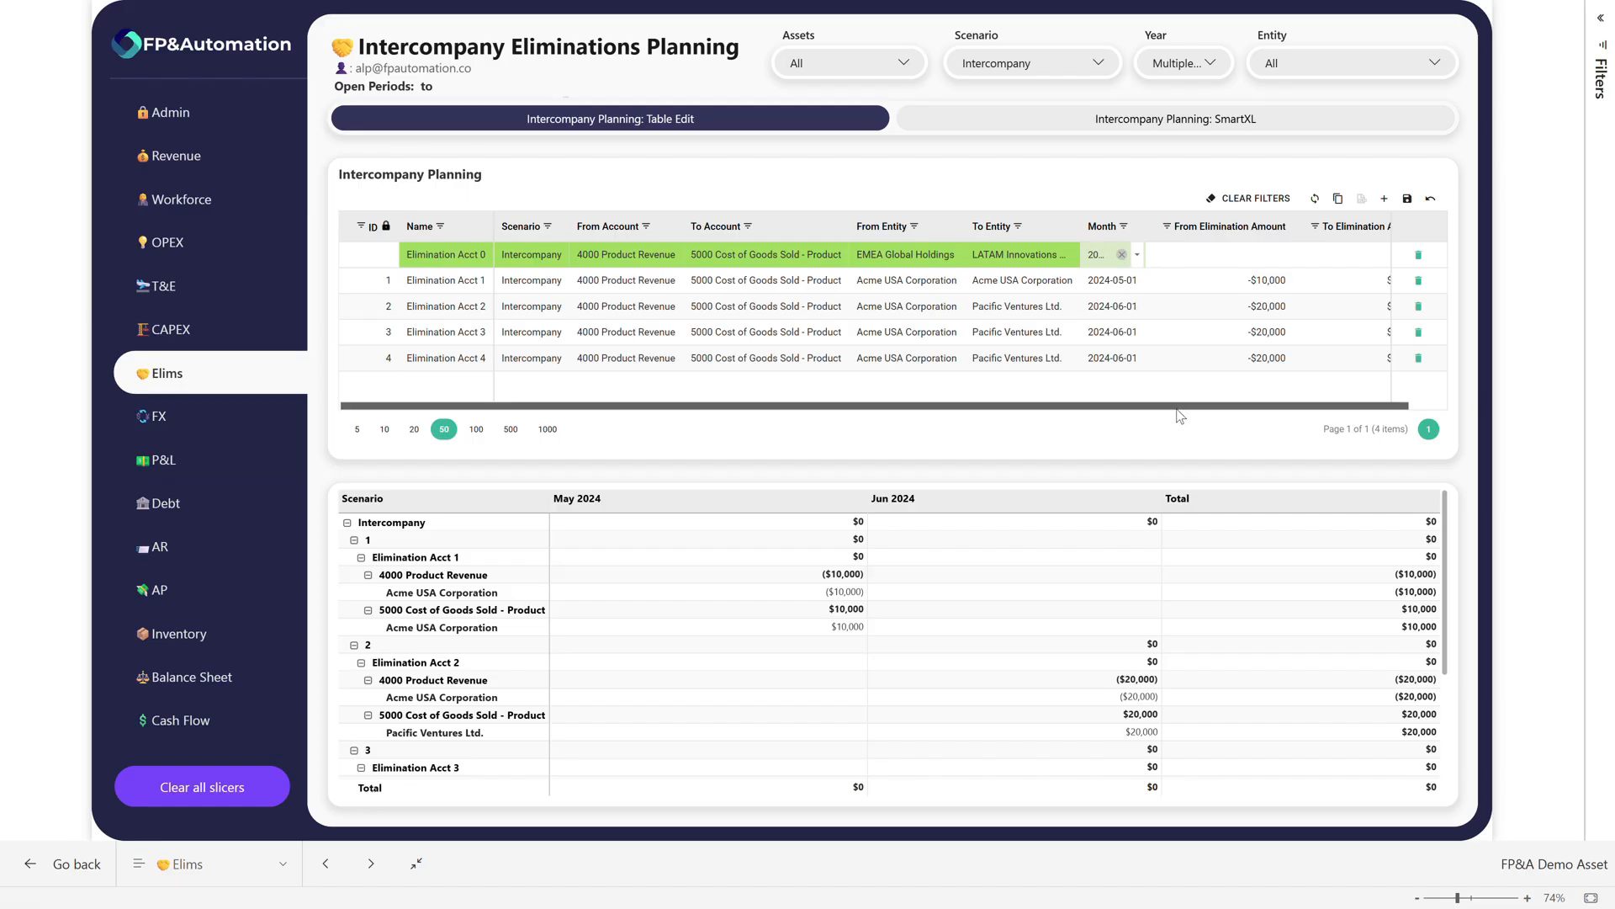
pyautogui.moveTo(1181, 412); pyautogui.dragTo(1216, 413)
pyautogui.click(1178, 256)
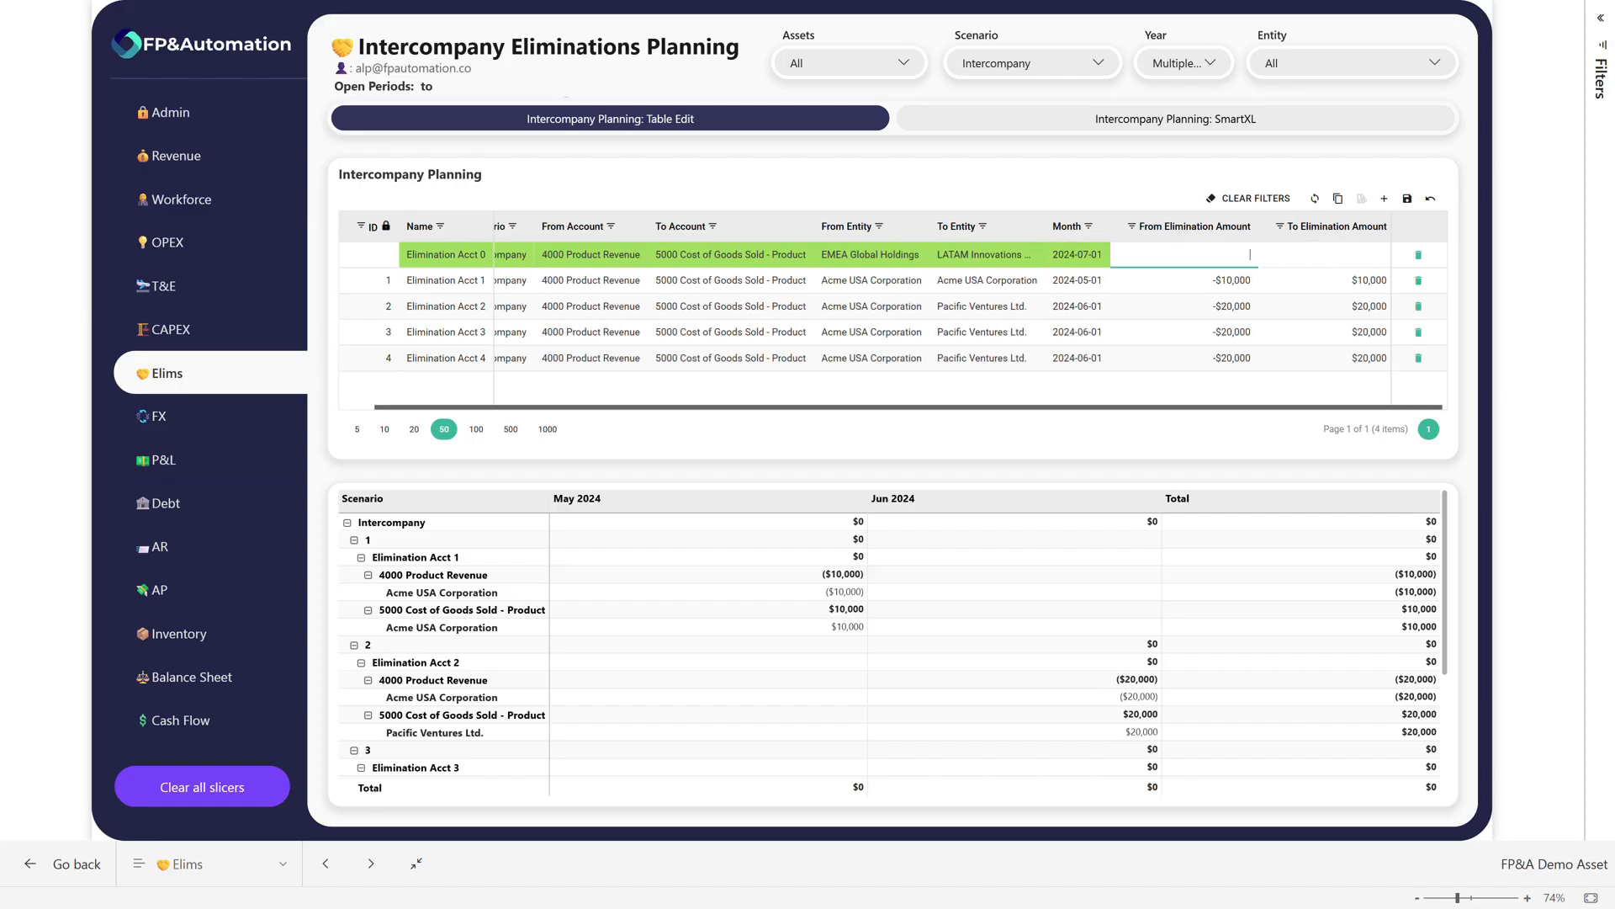
pyautogui.write('50000')
pyautogui.press('Tab')
pyautogui.write('-5000')
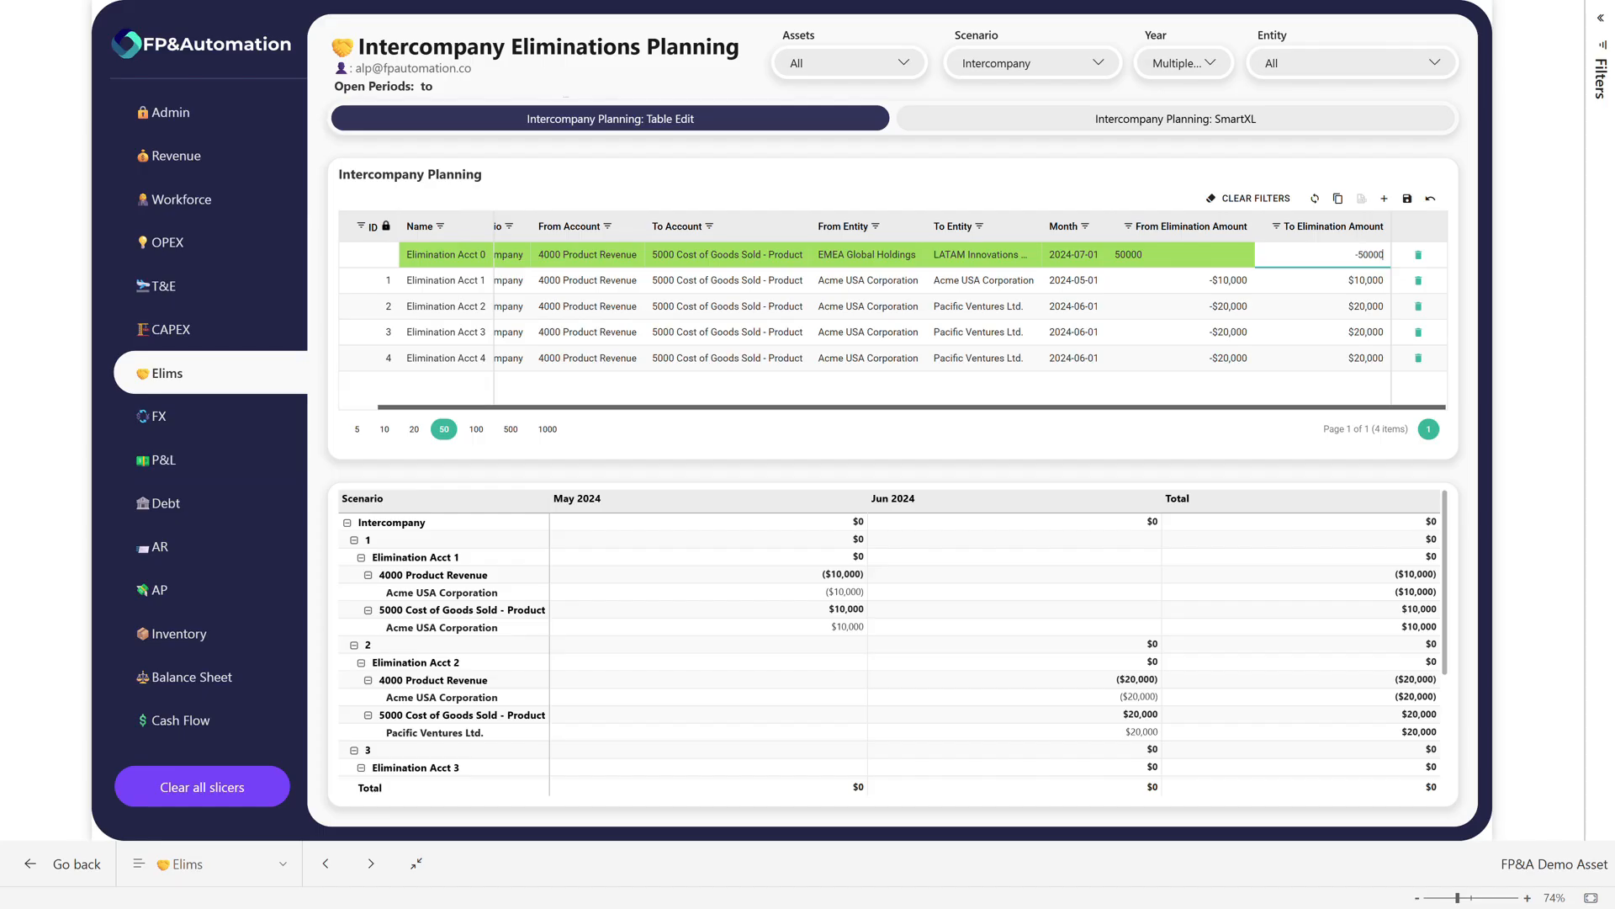
pyautogui.click(1408, 199)
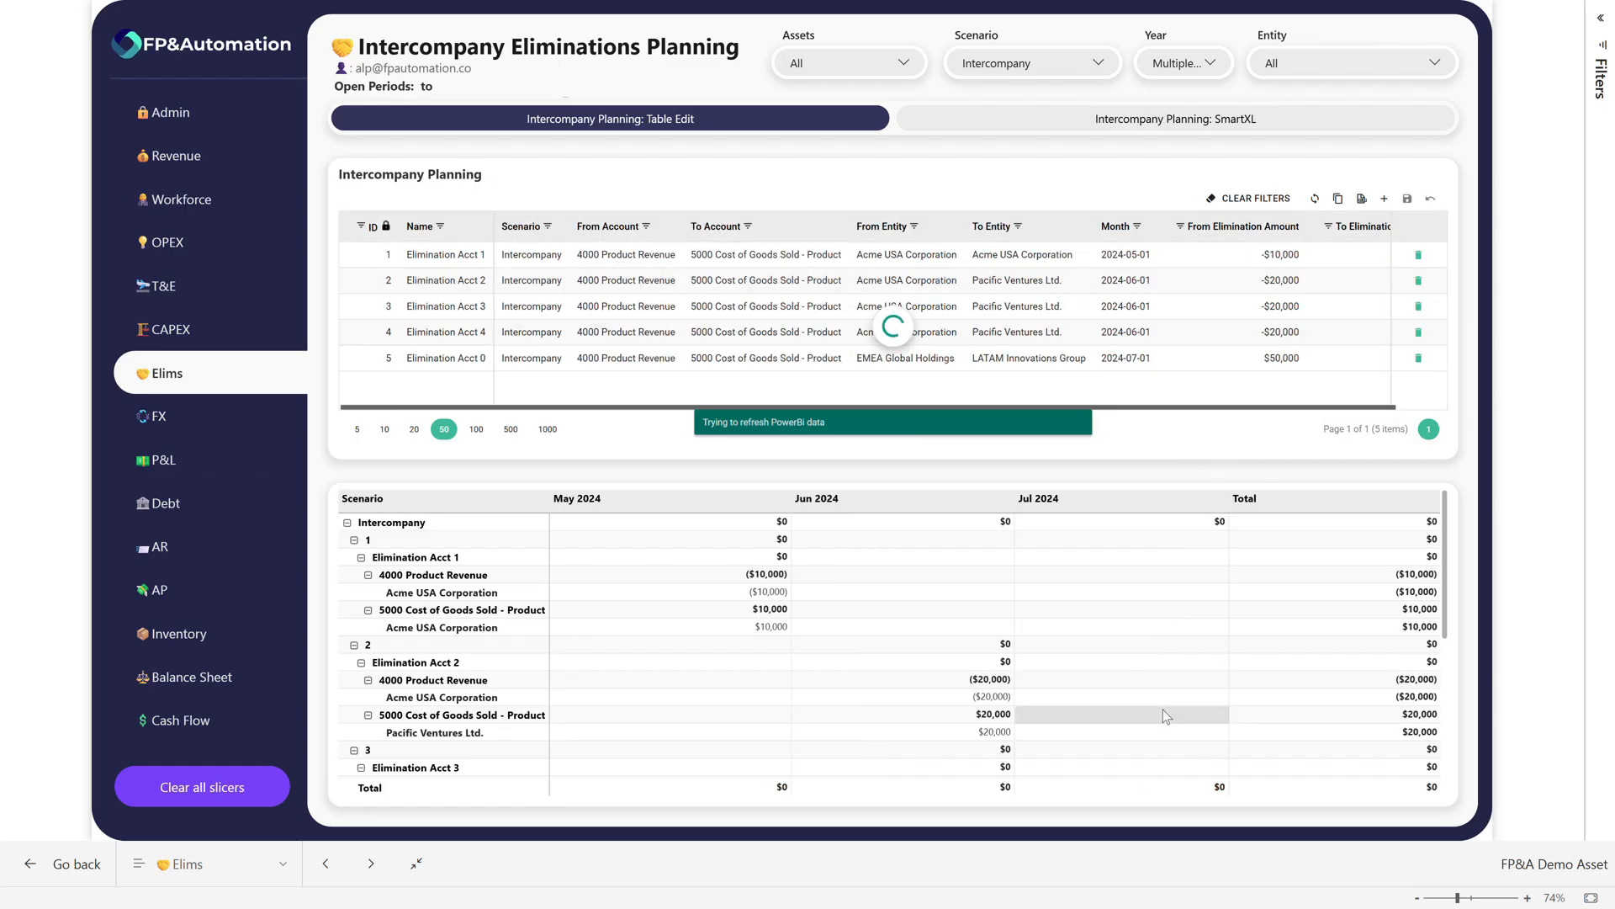
# Examine the Elimination Acct 0 entries and the monthly totals in the scenario summary below the planning table.
pyautogui.scroll(-5, 1163, 710)
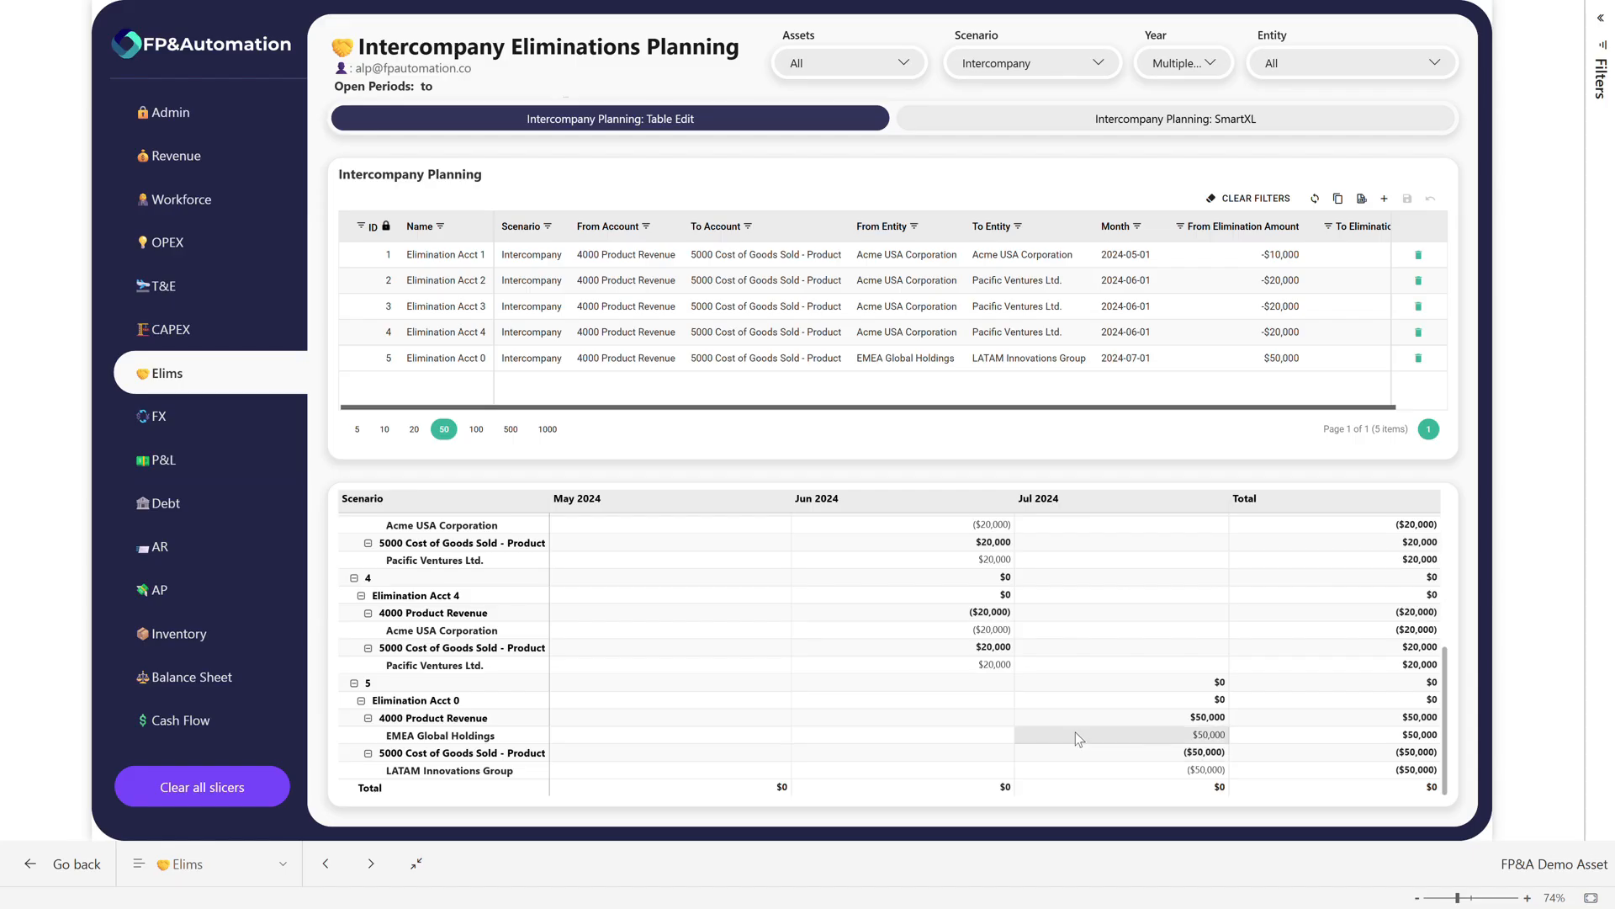
pyautogui.scroll(5, 1037, 627)
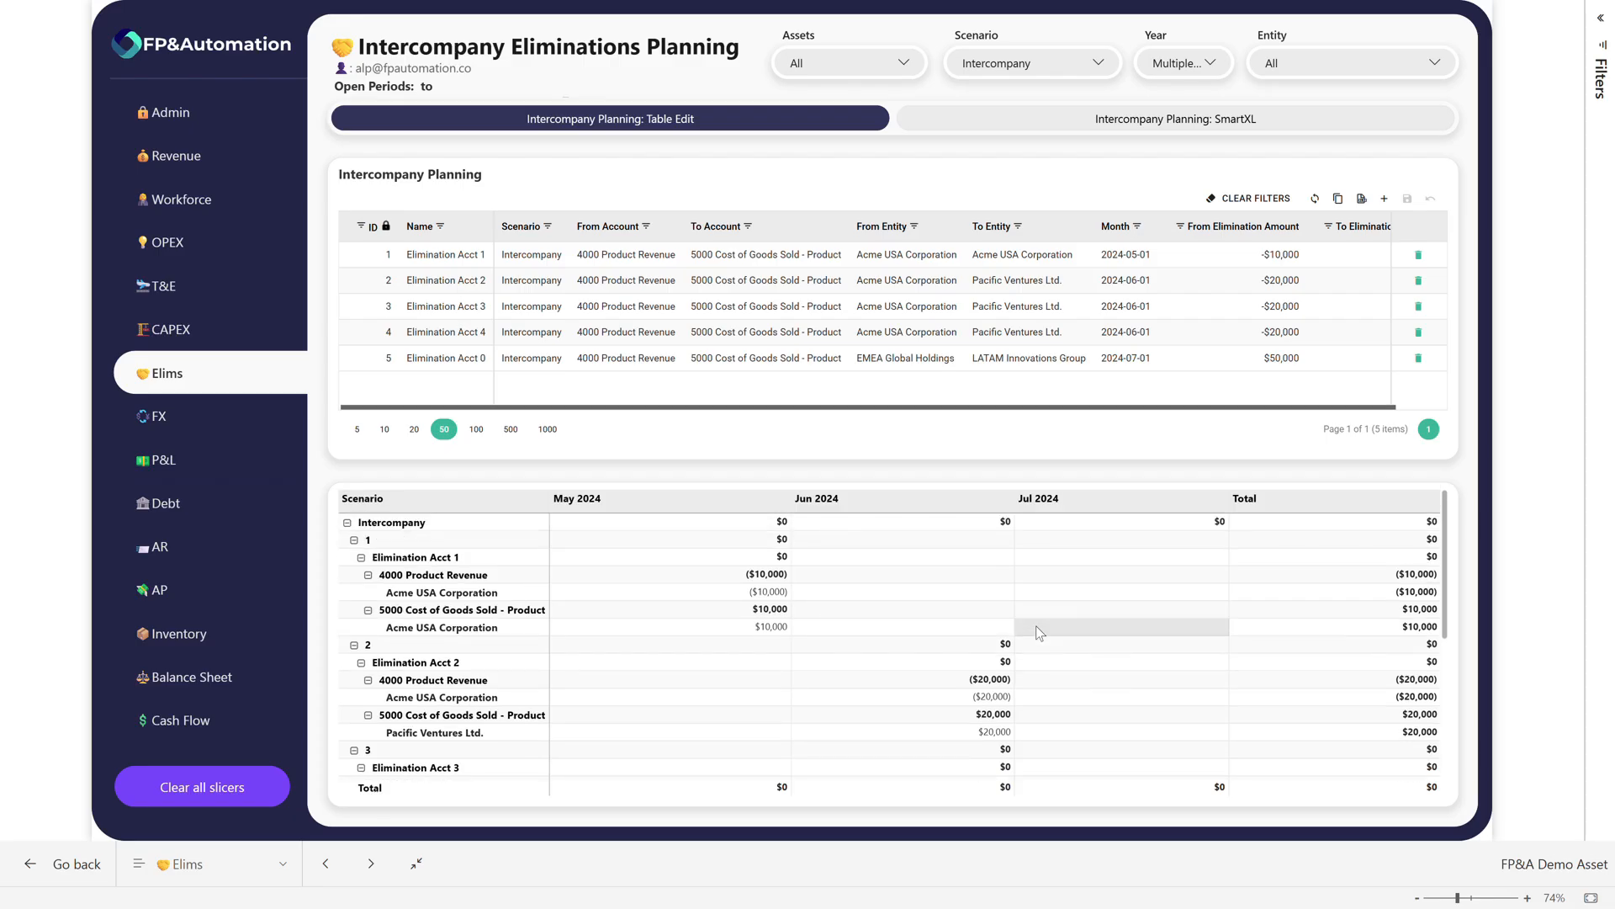
pyautogui.scroll(-5, 1039, 632)
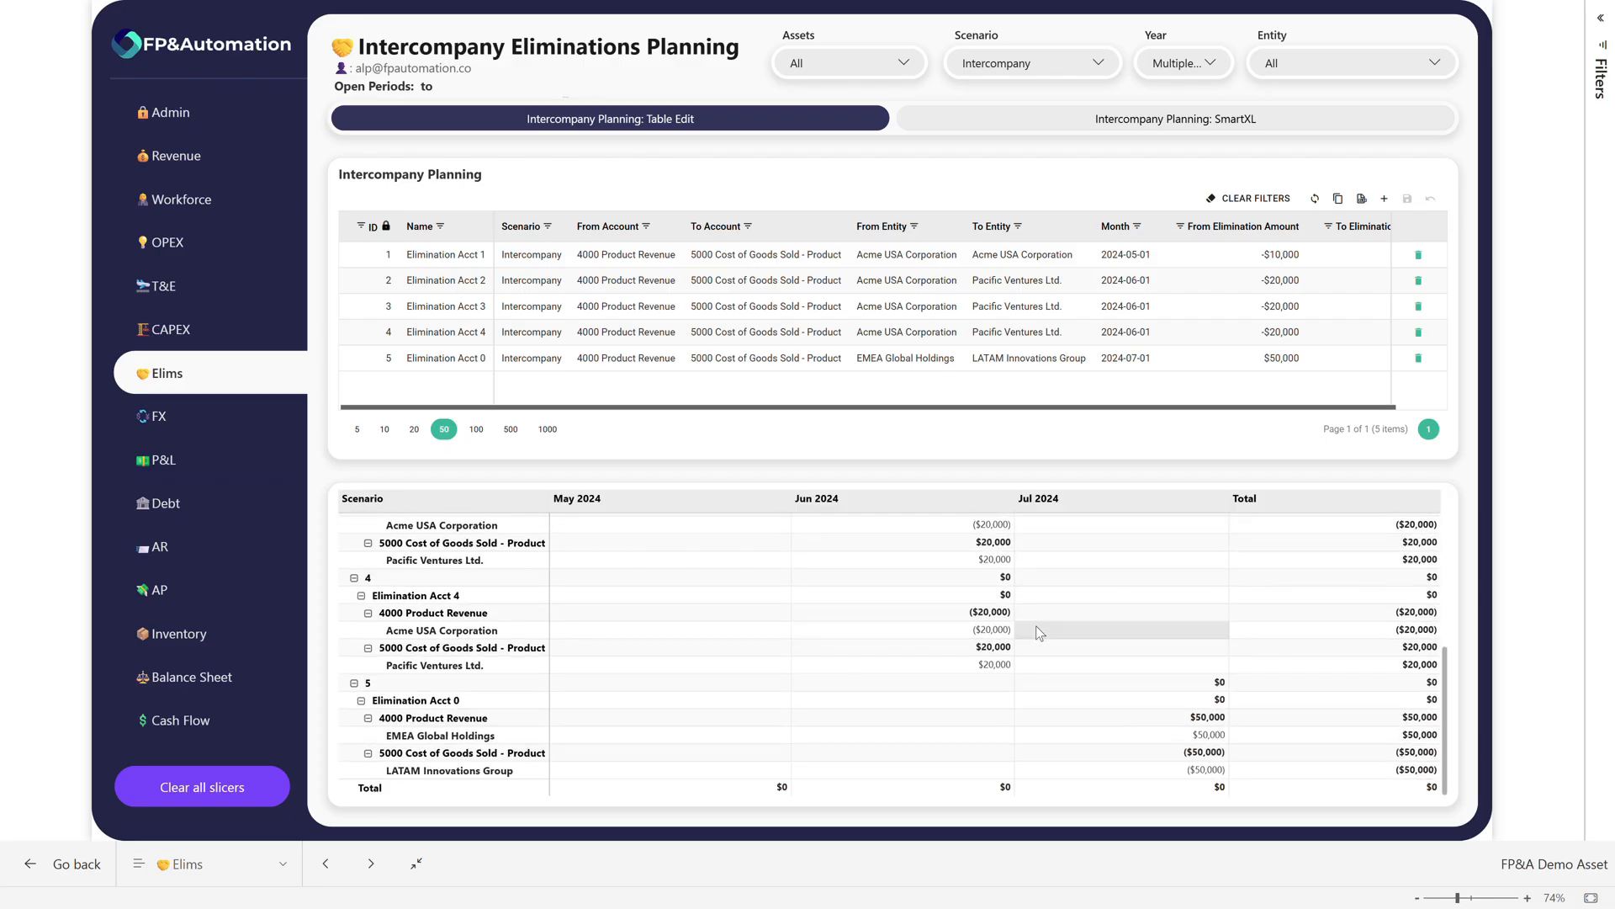
pyautogui.scroll(5, 1039, 633)
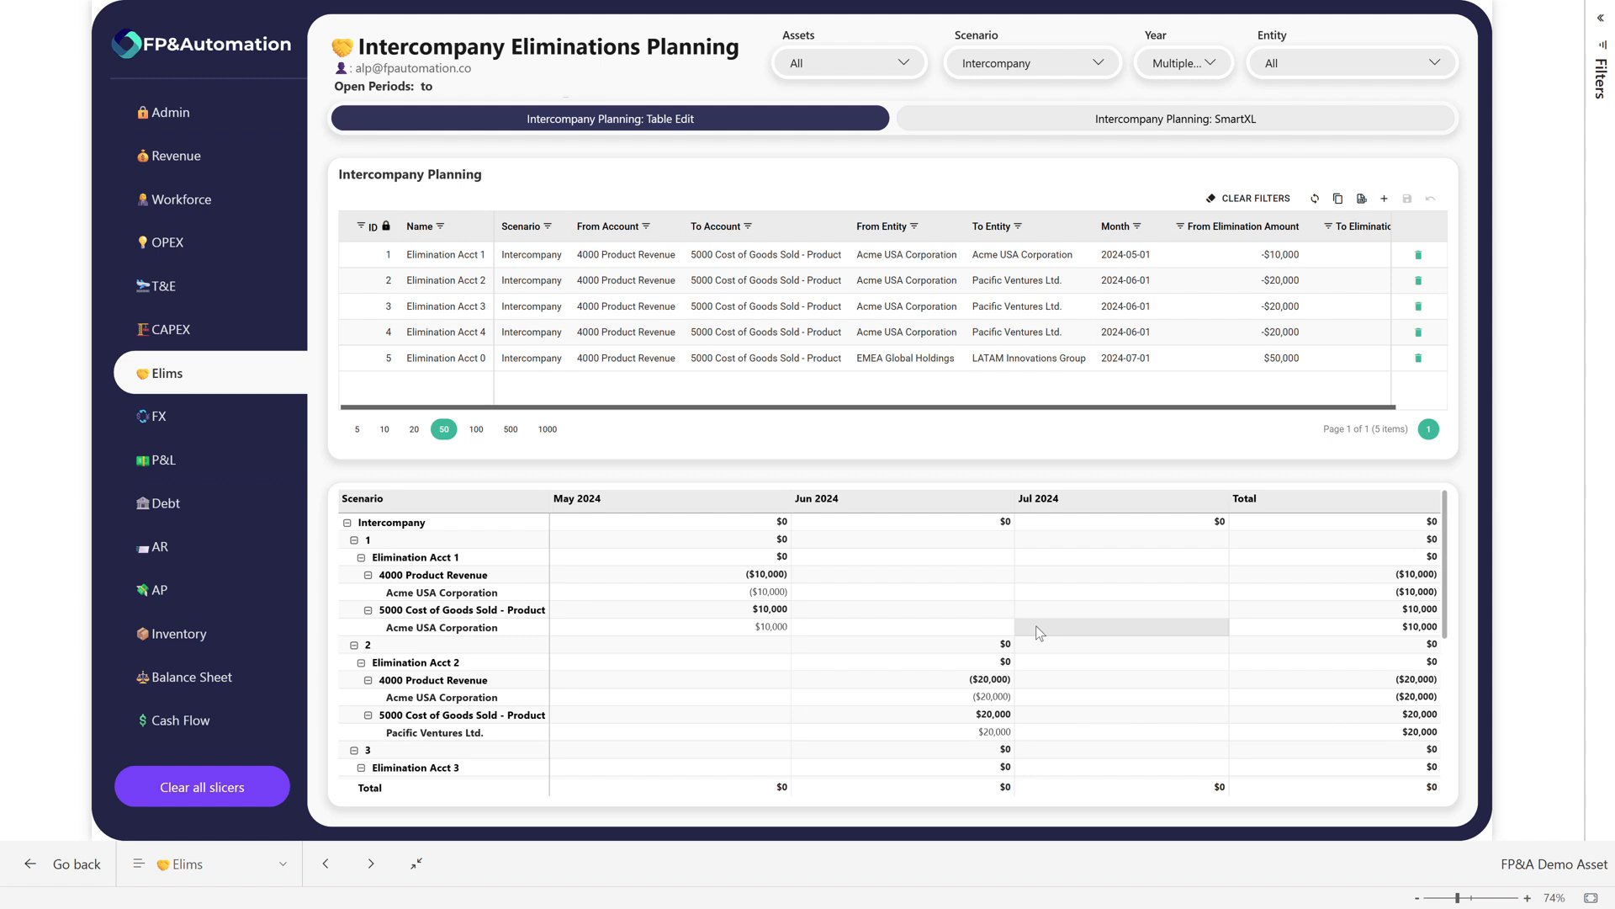